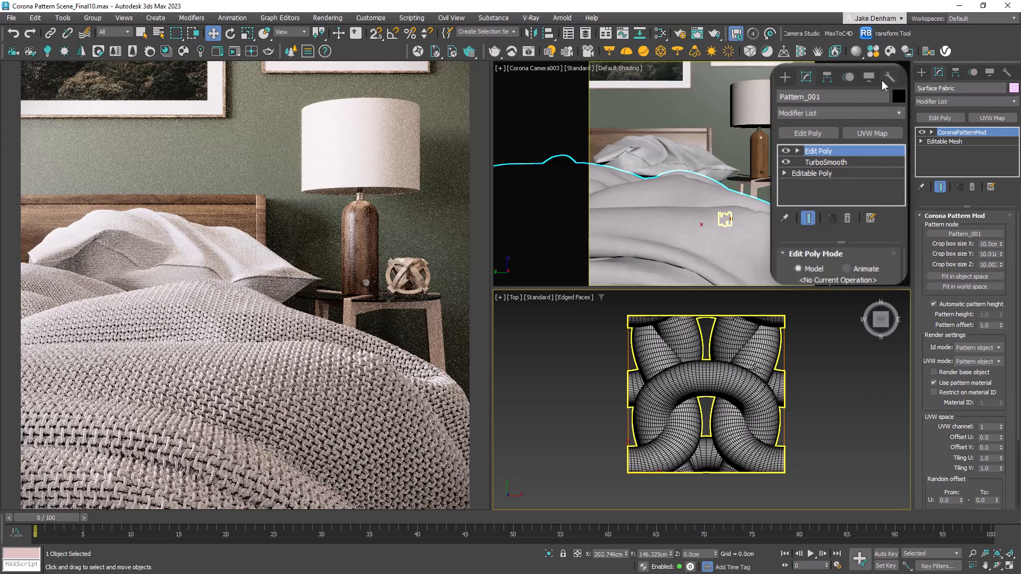
# Step: Set the U tiling to 0.5 in the surface fabric's Corona Pattern modifier
pyautogui.click(885, 78)
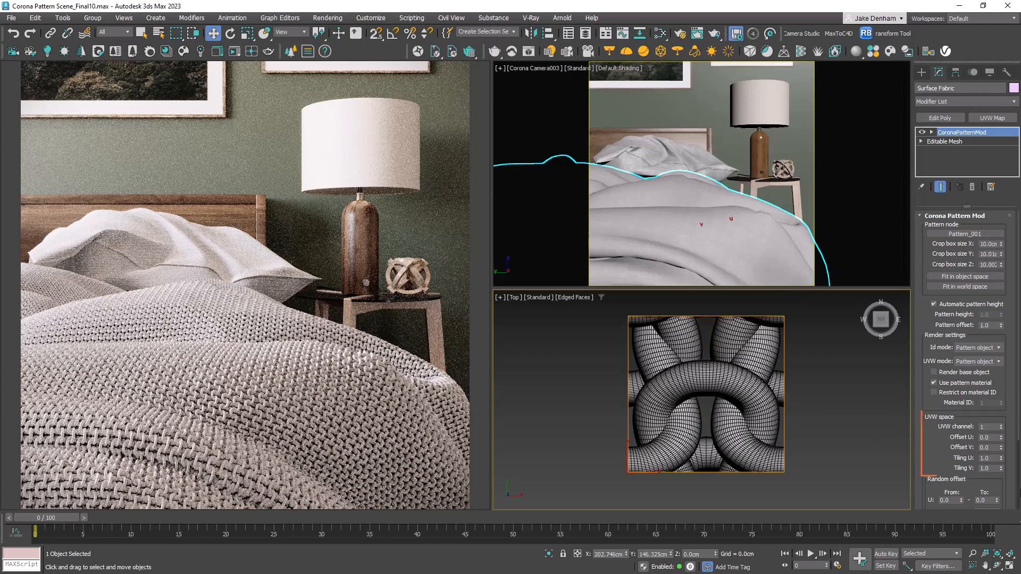
pyautogui.click(988, 459)
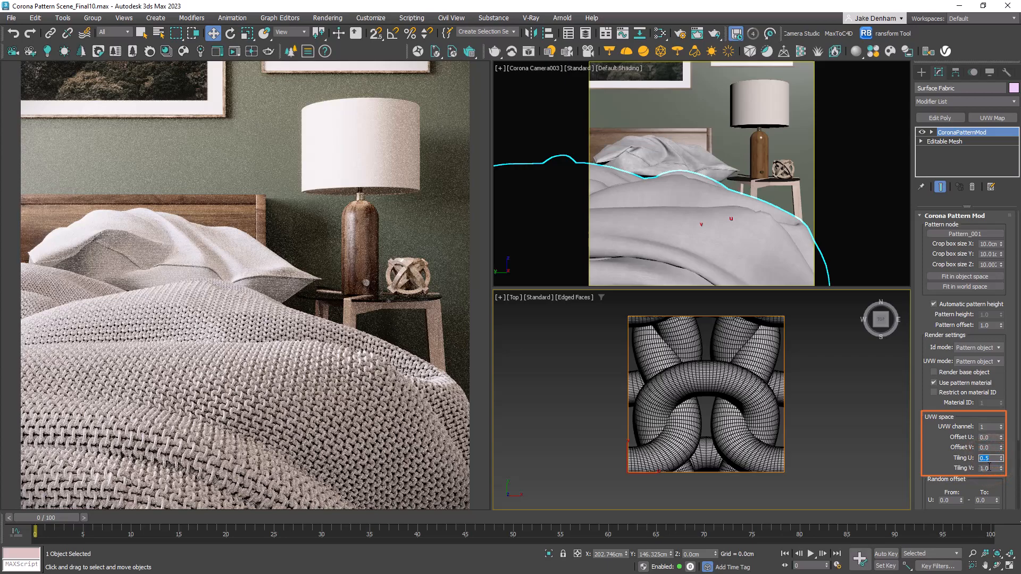
pyautogui.write('0.5')
pyautogui.press('Return')
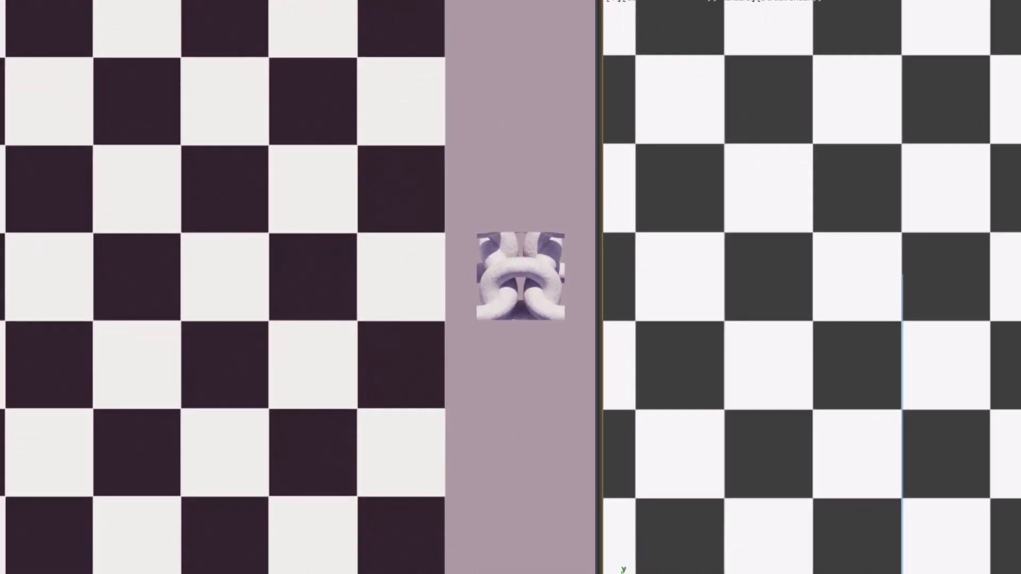
# Step: Assign the knit link object as the checkered plane's pattern node and set the pattern tiling to 2.0 in U and V
pyautogui.click(936, 234)
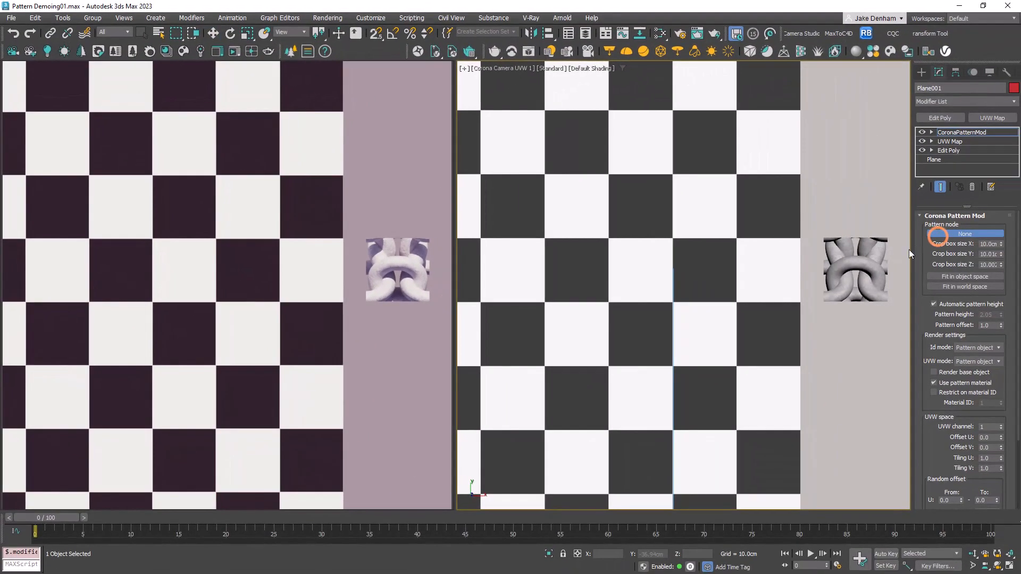
pyautogui.click(878, 271)
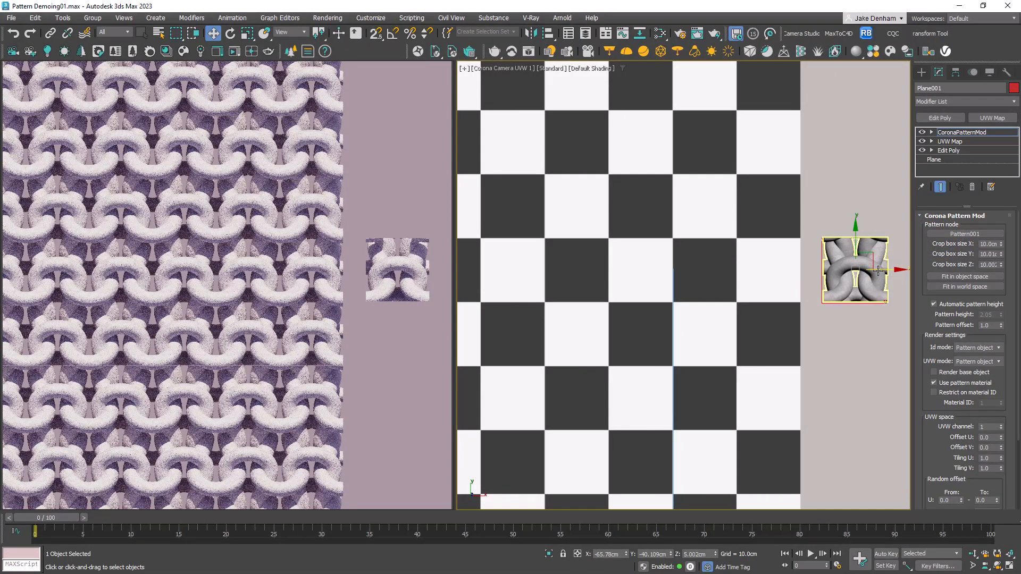
pyautogui.press('c')
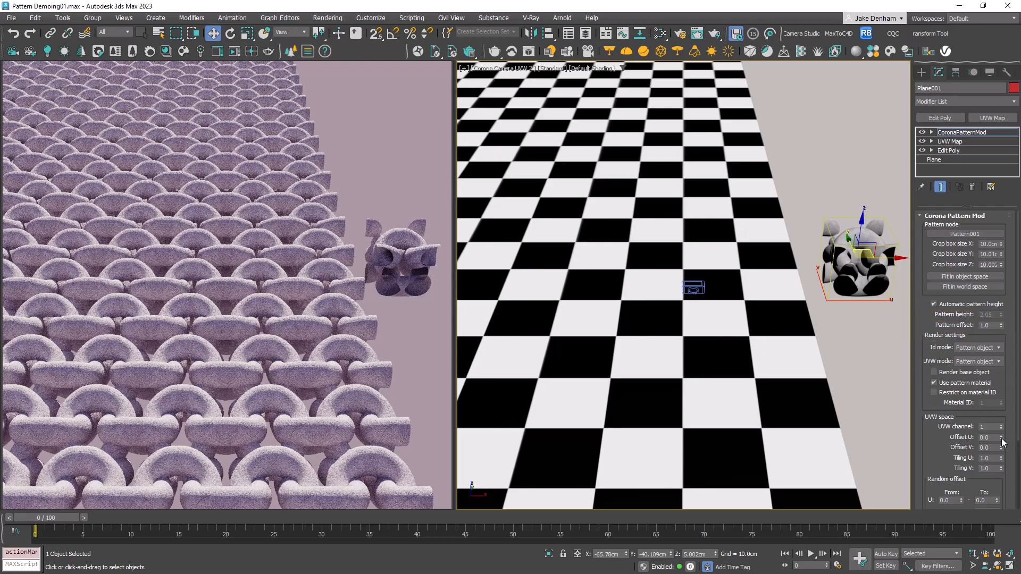
pyautogui.click(991, 458)
pyautogui.press('Return')
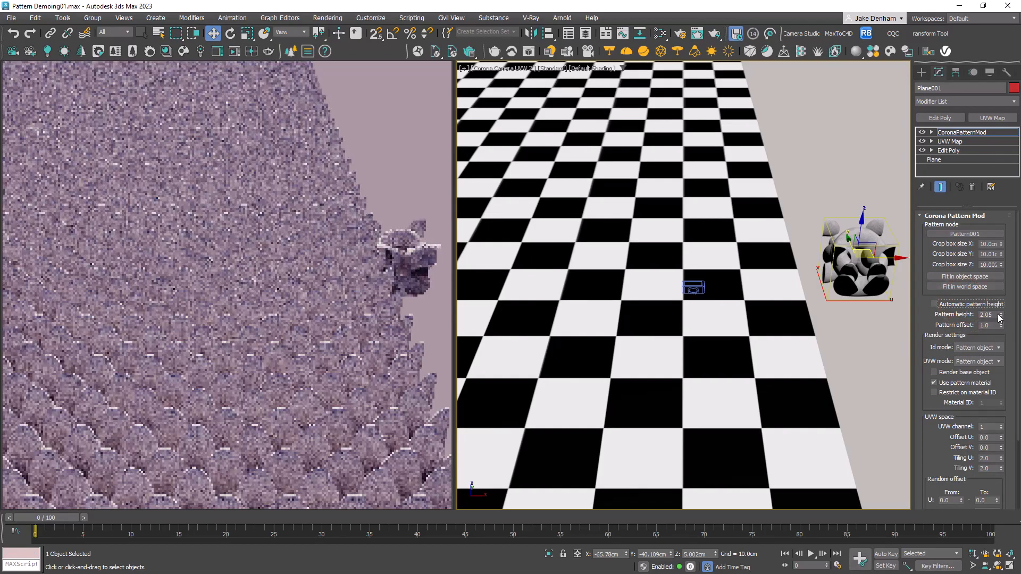
# Step: Try a manual pattern height of 0.41 and switch back to automatic pattern height
pyautogui.moveTo(1000, 317); pyautogui.dragTo(1007, 361)
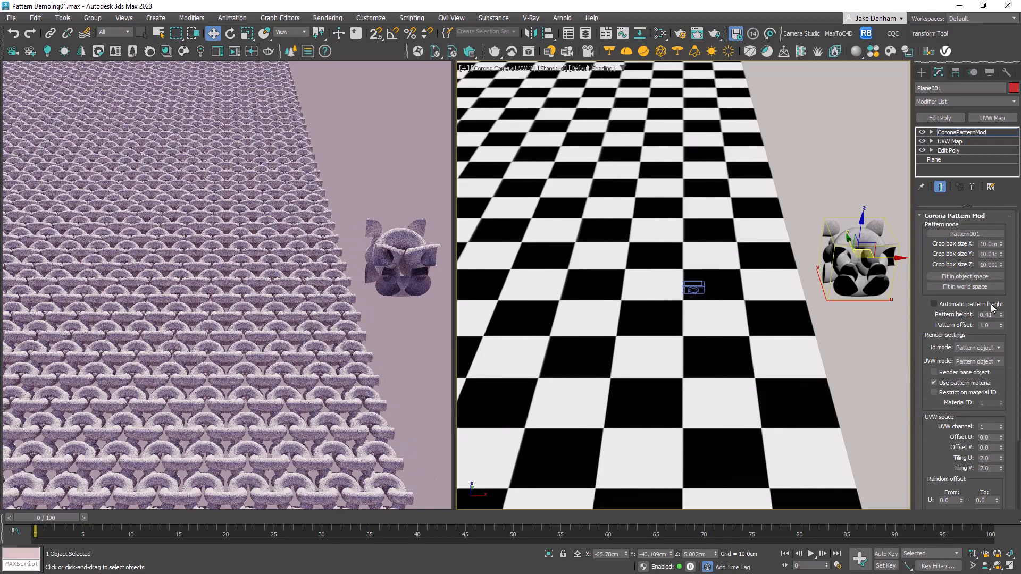
pyautogui.click(992, 306)
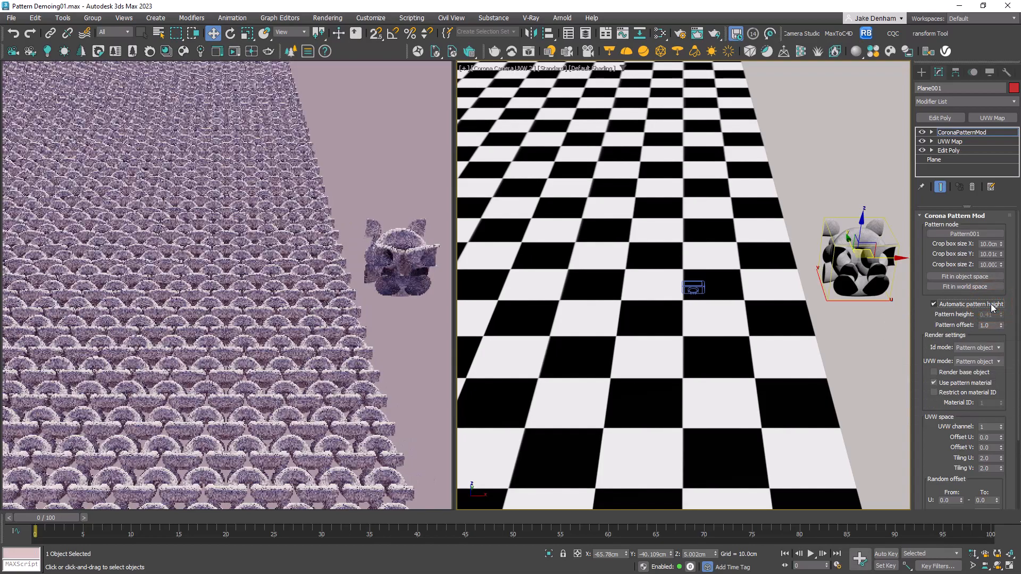
# Step: Enable rendering of the base object and try pattern offsets of 0.5 and -0.46 before resetting the offset to 1.0
pyautogui.moveTo(1001, 326); pyautogui.dragTo(1006, 352)
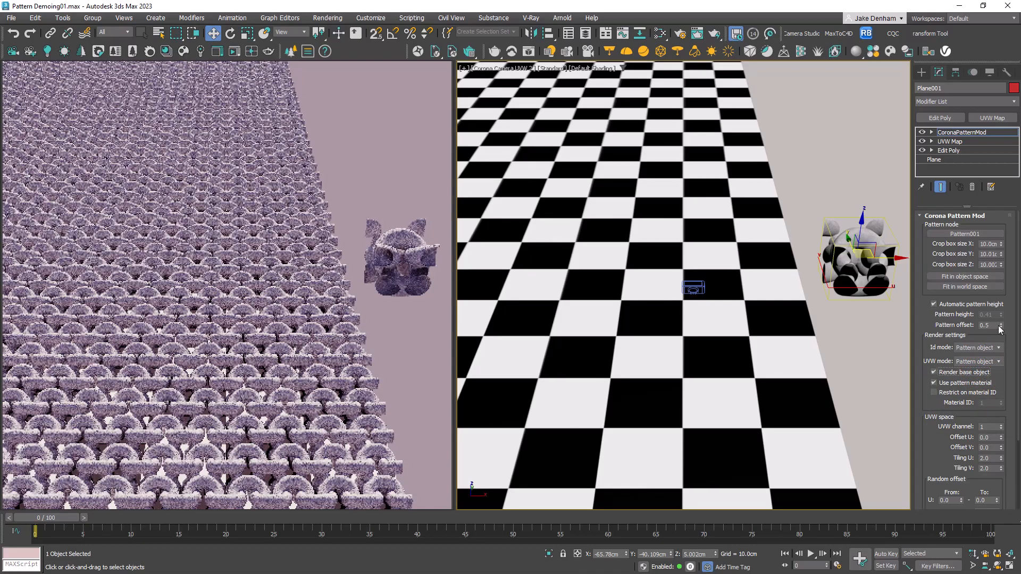
pyautogui.moveTo(1001, 326); pyautogui.dragTo(1002, 371)
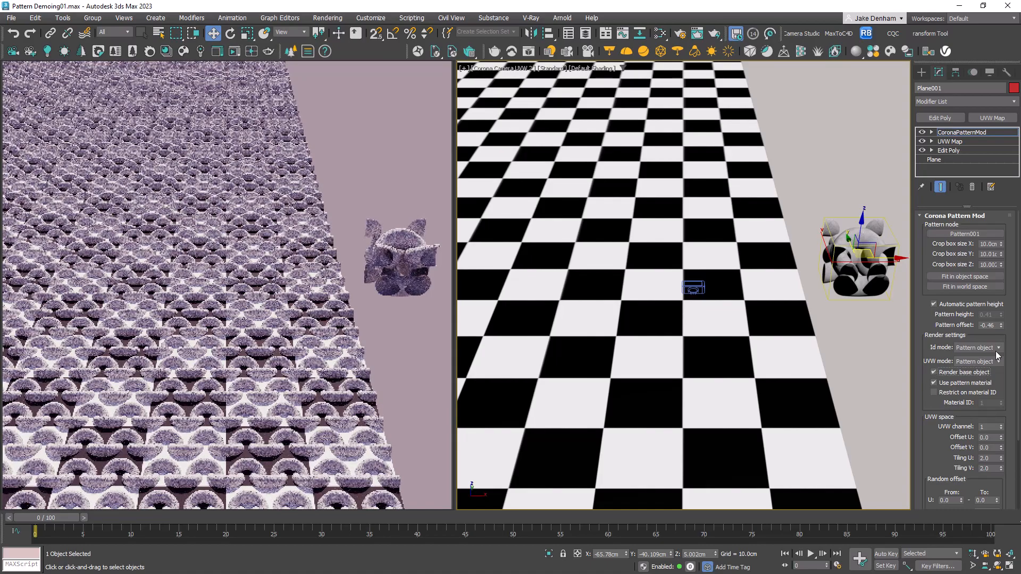
pyautogui.rightClick(1002, 327)
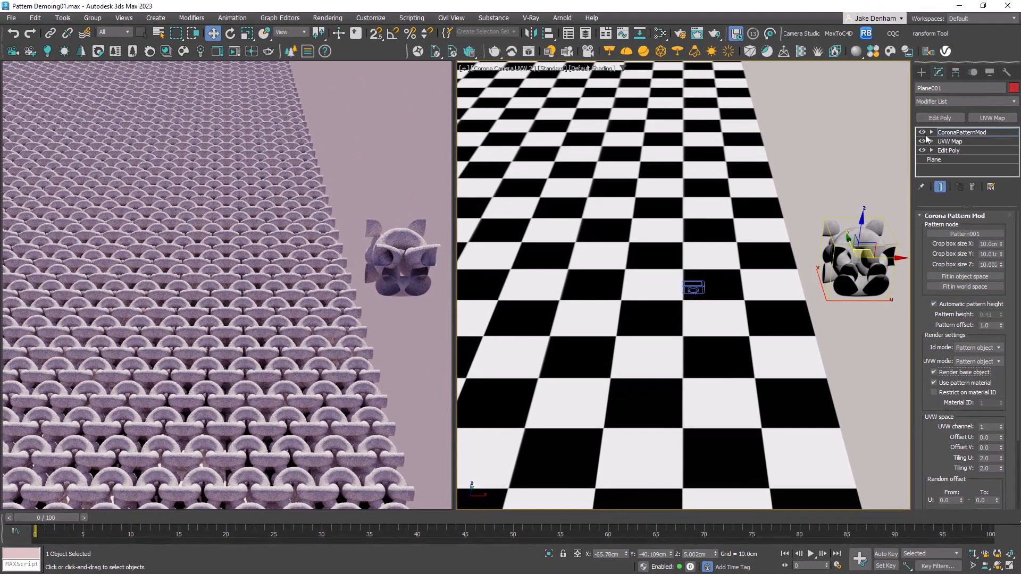
# Step: Turn off the pattern modifier and inspect the plane's polygon row with material ID 2 in the Edit Poly modifier
pyautogui.click(916, 121)
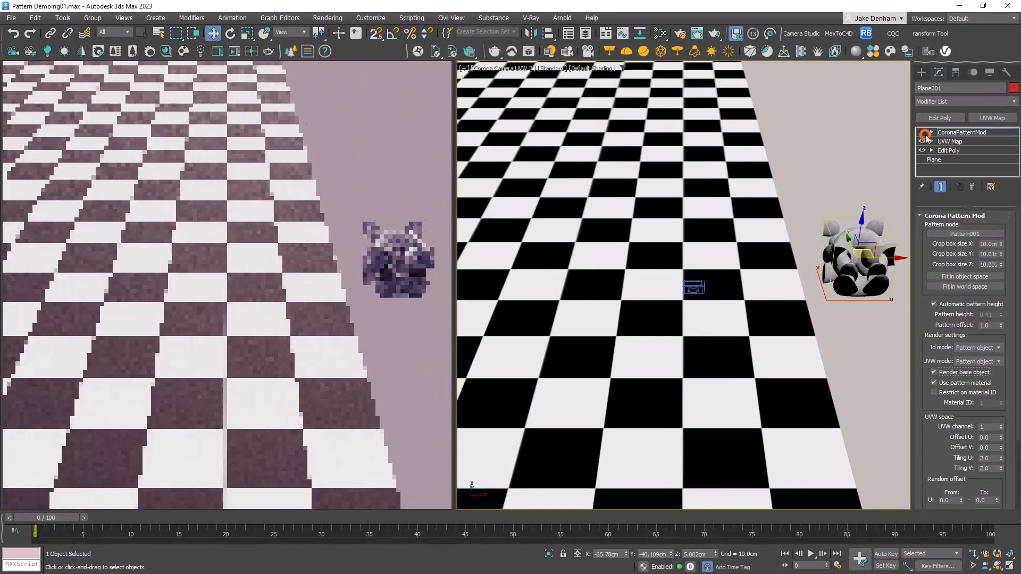
pyautogui.click(940, 152)
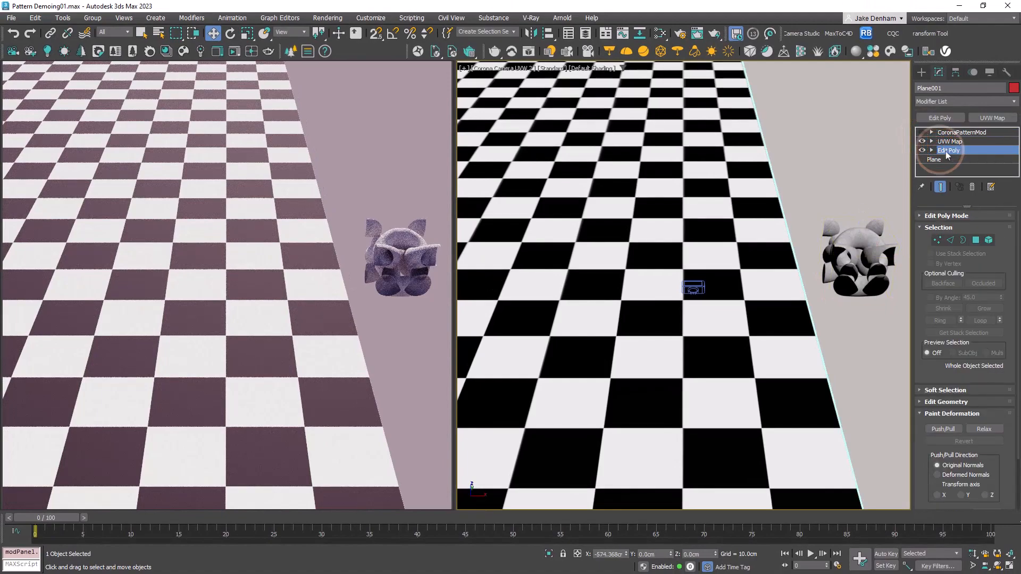
pyautogui.click(976, 241)
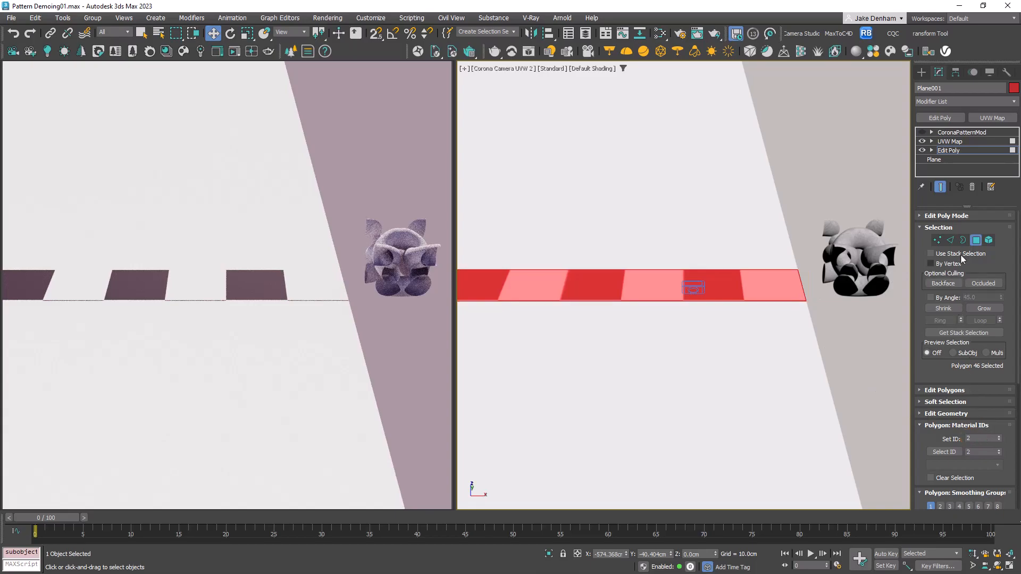
pyautogui.click(975, 240)
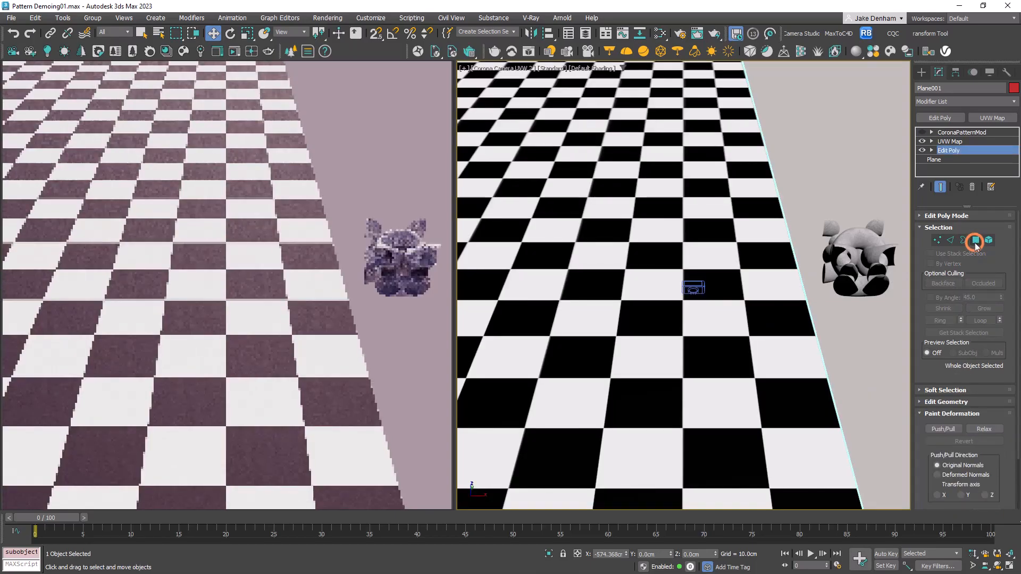
# Step: Turn the plane's pattern modifier back on, restrict the pattern by material ID, and adjust the ID value
pyautogui.click(930, 132)
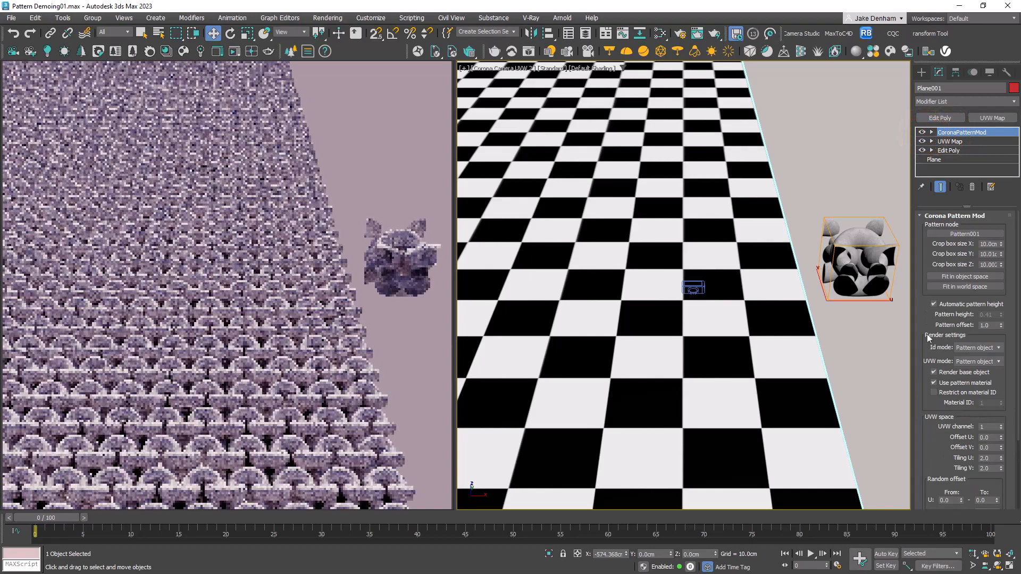
pyautogui.click(954, 396)
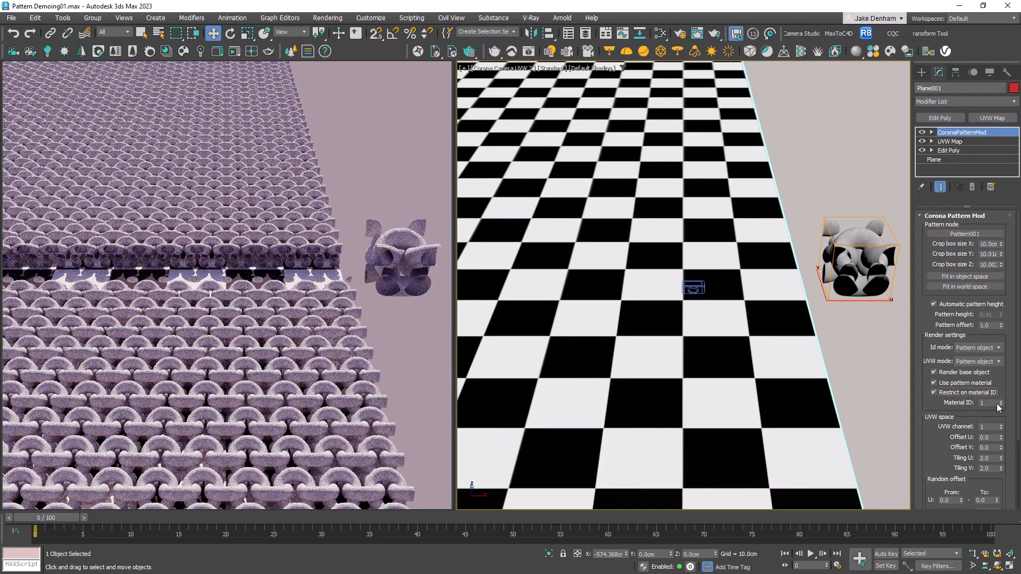
pyautogui.click(1000, 403)
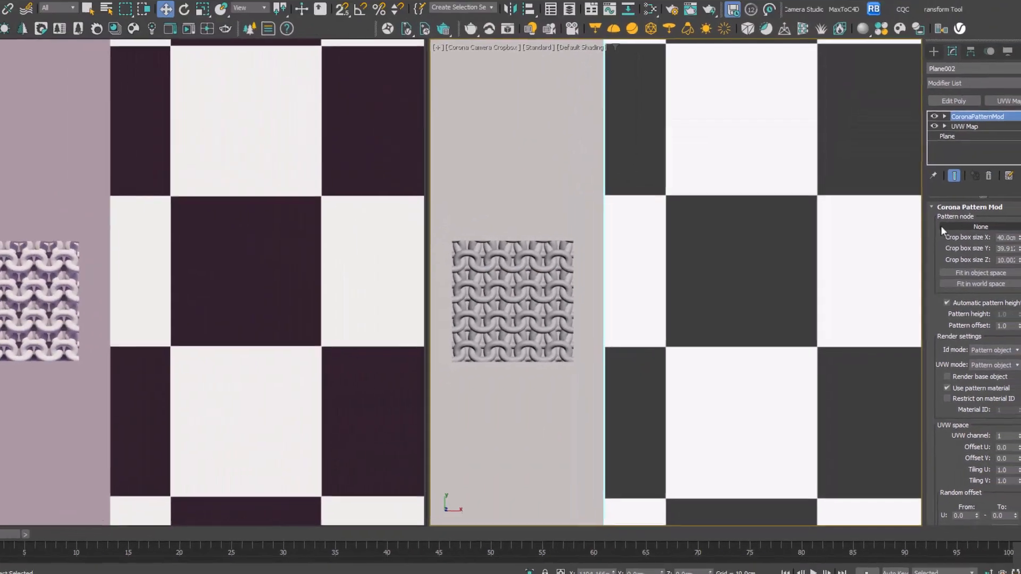
# Step: Assign the larger knit swatch as the pattern node of the second checkered plane
pyautogui.click(941, 228)
pyautogui.click(557, 310)
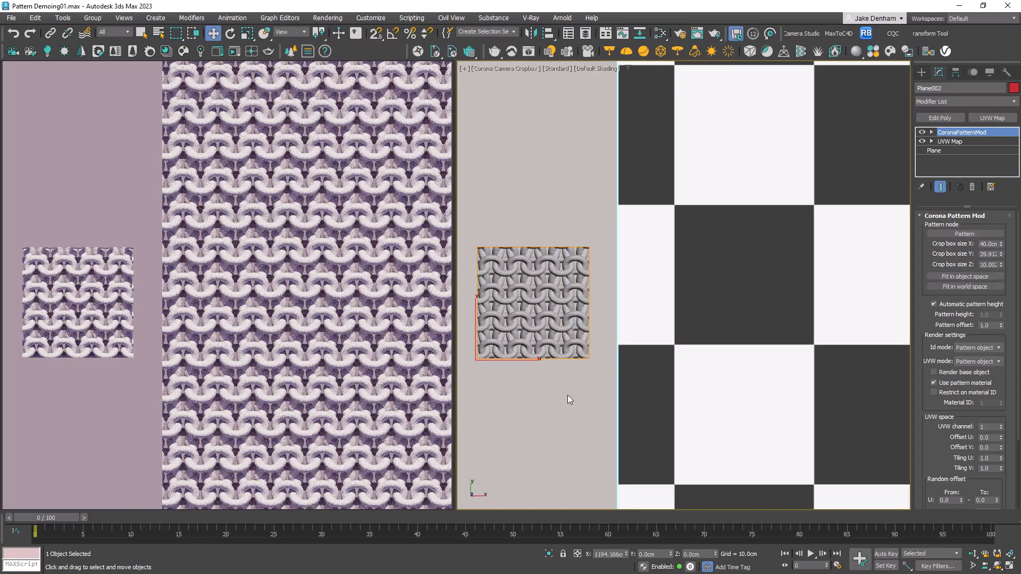
# Step: Open the pattern modifier's crop box for editing and try moving it over the knit swatch
pyautogui.click(932, 133)
pyautogui.click(946, 141)
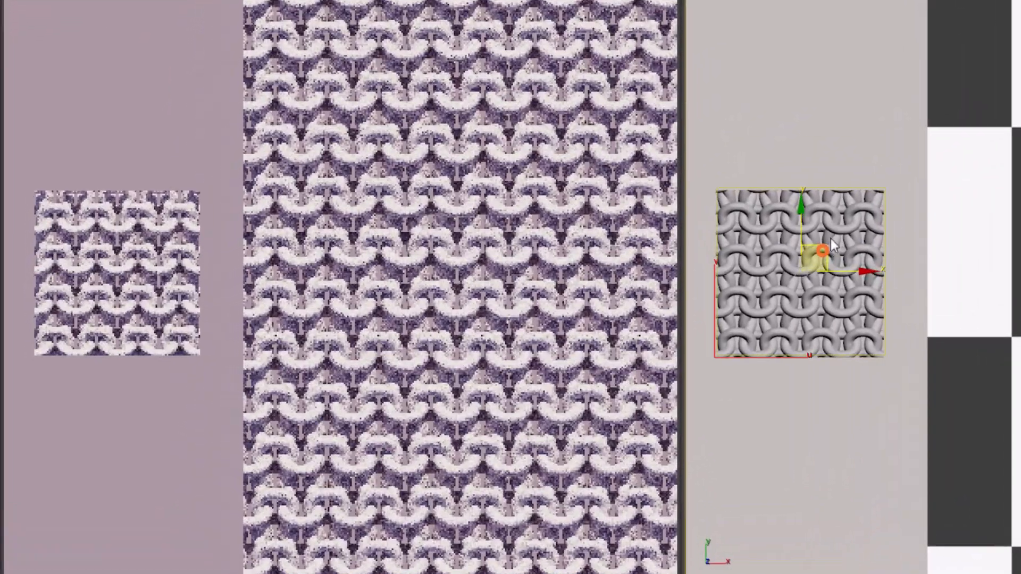
pyautogui.moveTo(708, 267); pyautogui.dragTo(734, 235)
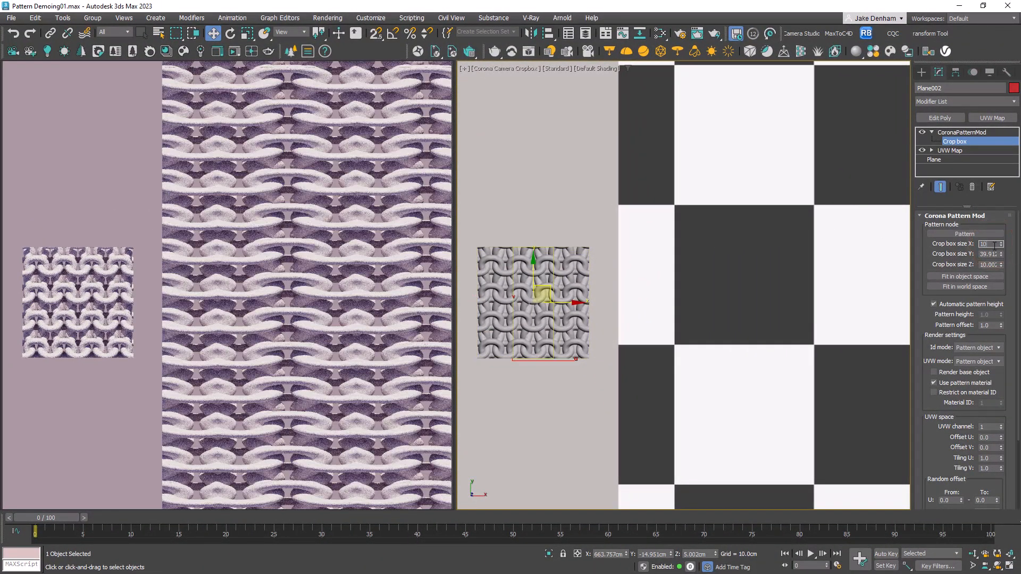
# Step: Try a crop box size of 10 cm in X and Y, and refit the crop box in object space
pyautogui.press('Tab')
pyautogui.write('10')
pyautogui.press('Return')
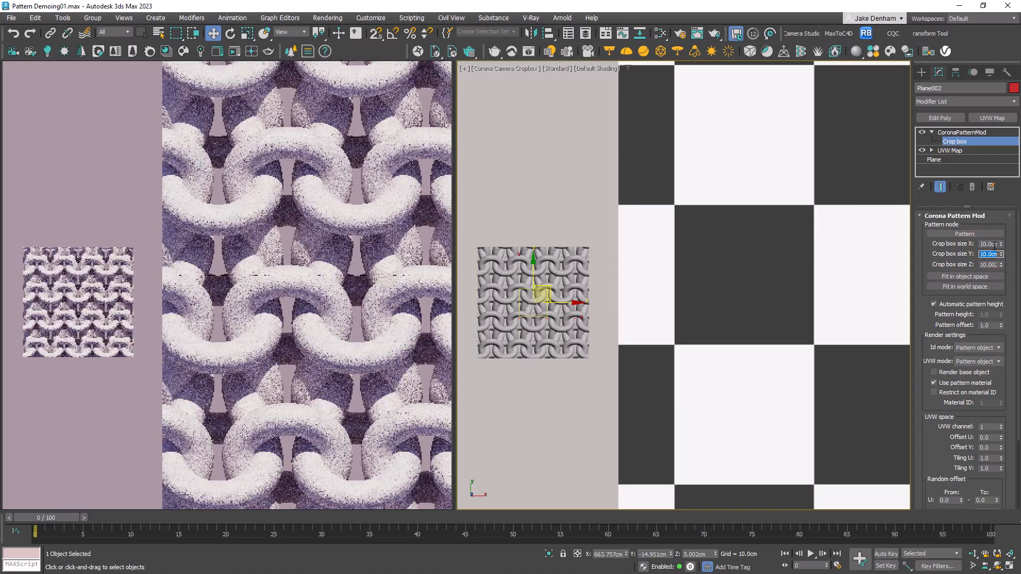
pyautogui.click(962, 276)
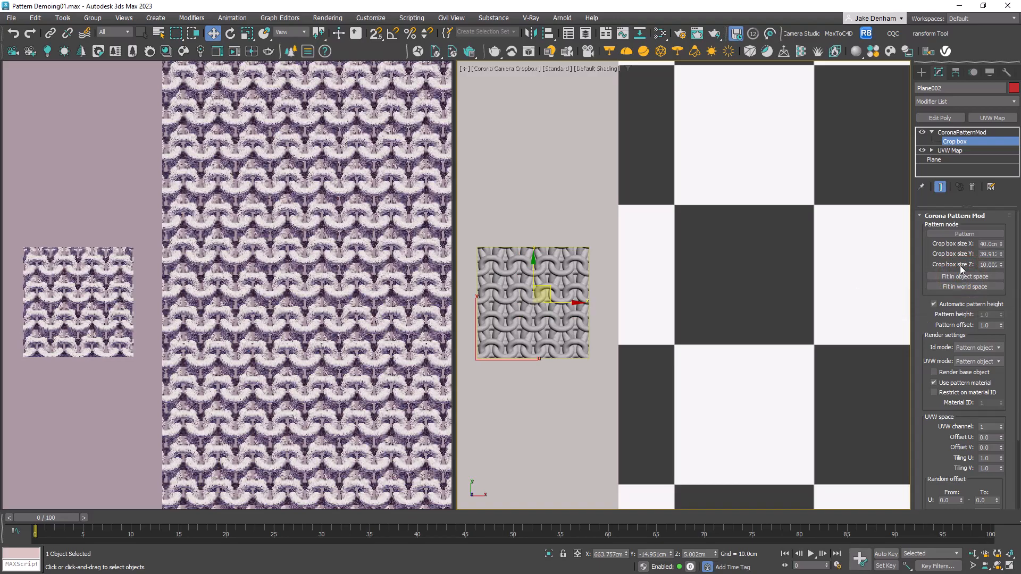